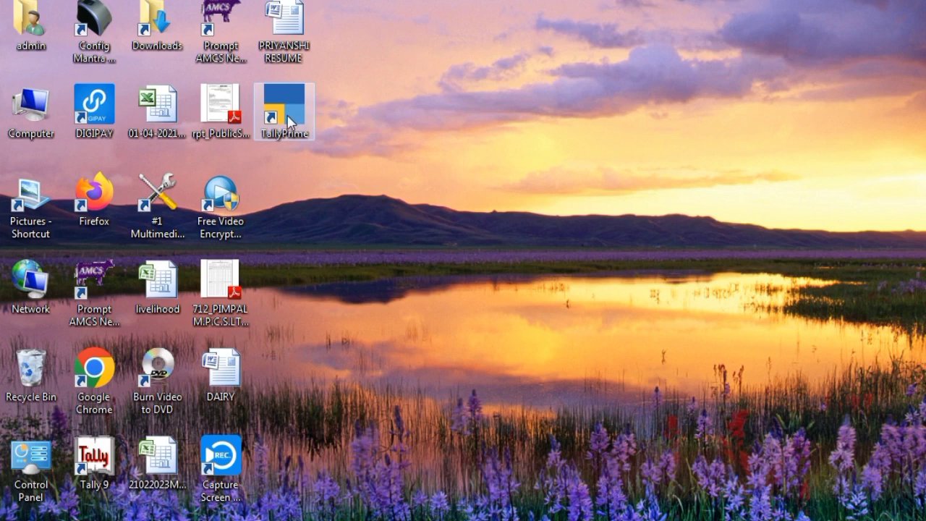
# Step: Launch TallyPrime from its desktop shortcut
pyautogui.doubleClick(288, 118)
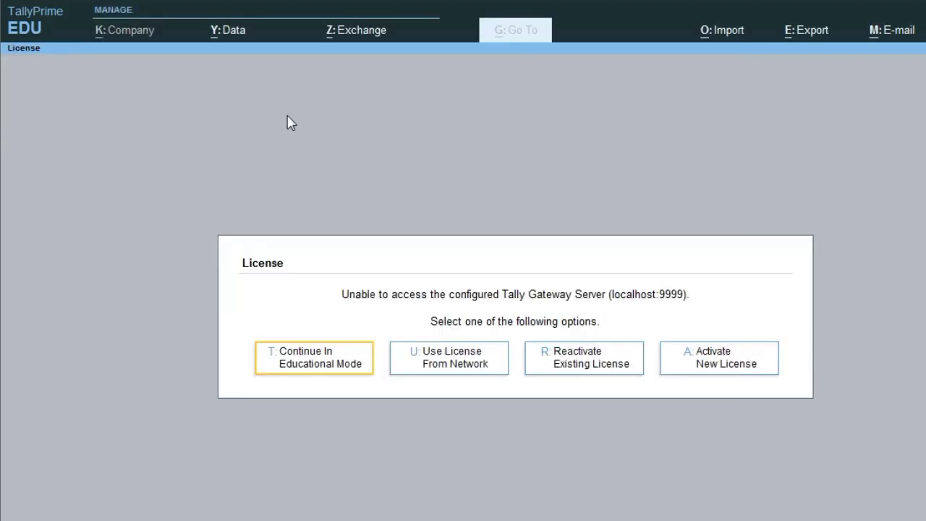
# Step: Continue in Educational Mode and choose Create Company from the Select Company list
pyautogui.press('Return')
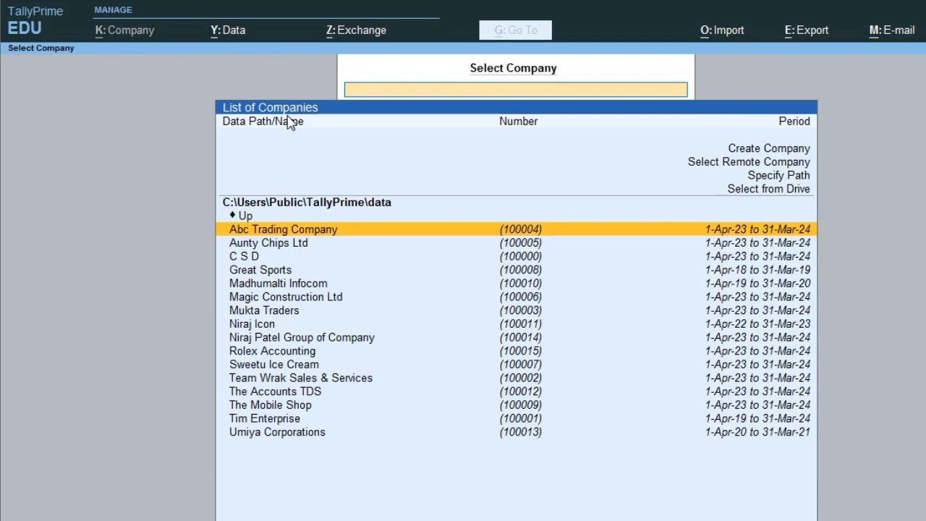
pyautogui.press('Up')
pyautogui.press('Up')
pyautogui.press('Up')
pyautogui.press('Up')
pyautogui.press('Up')
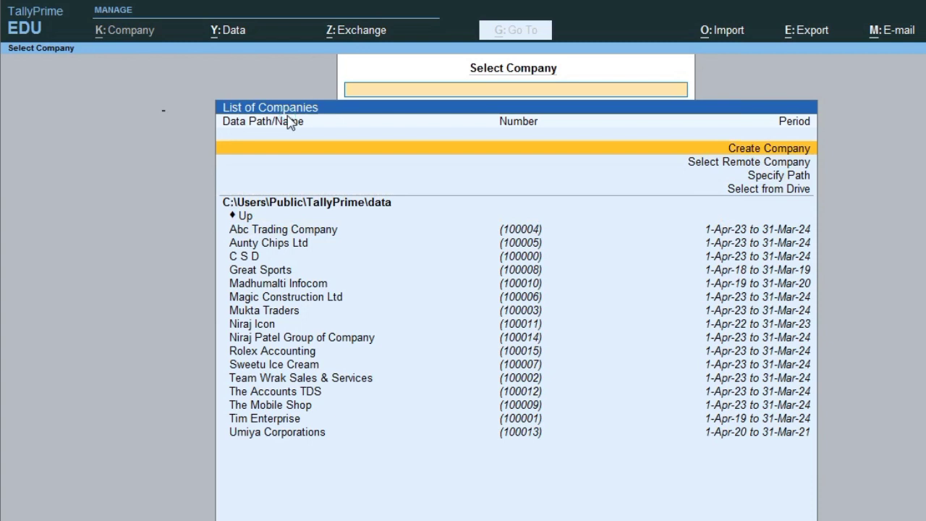
pyautogui.press('Return')
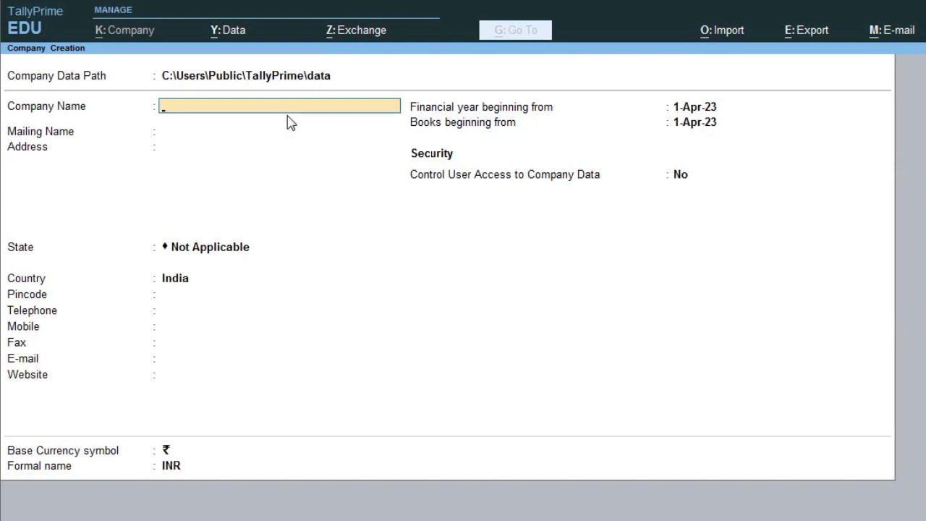
pyautogui.write('Rolex Acc')
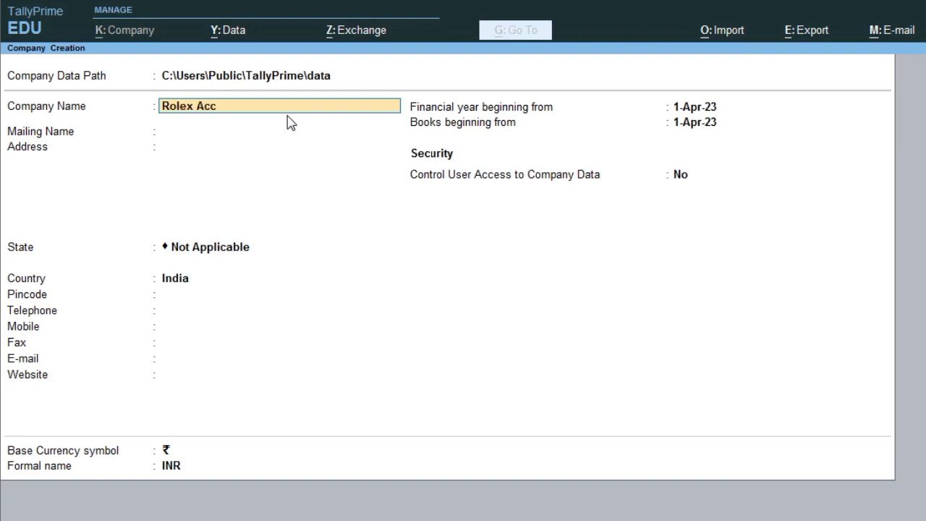
pyautogui.write('ounting')
pyautogui.press('Return')
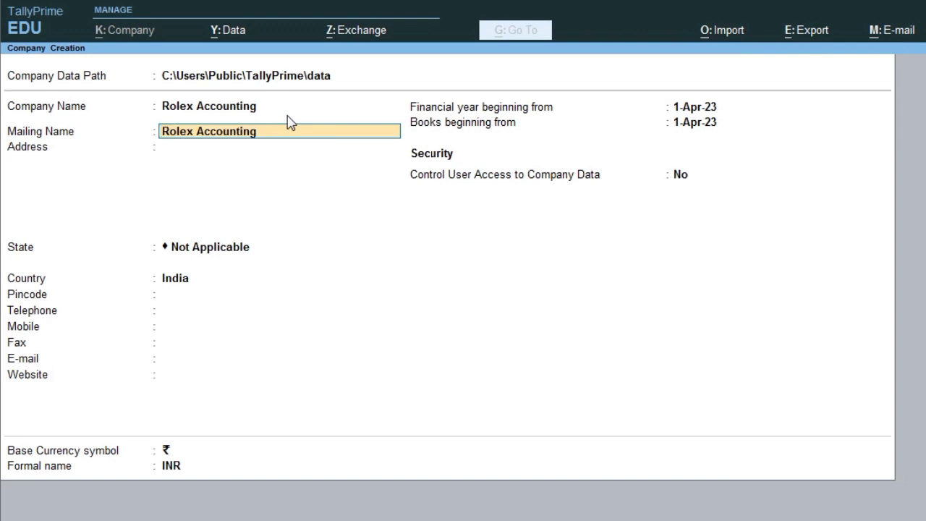
pyautogui.press('Return')
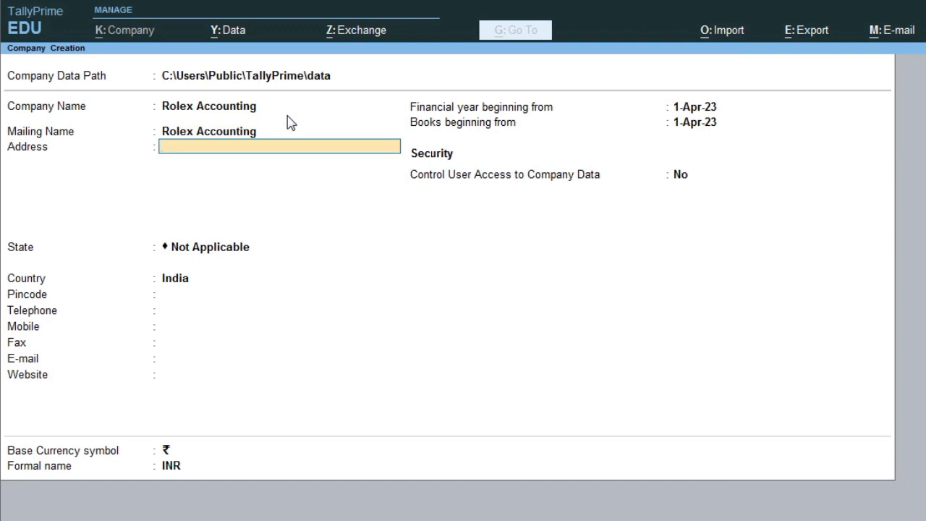
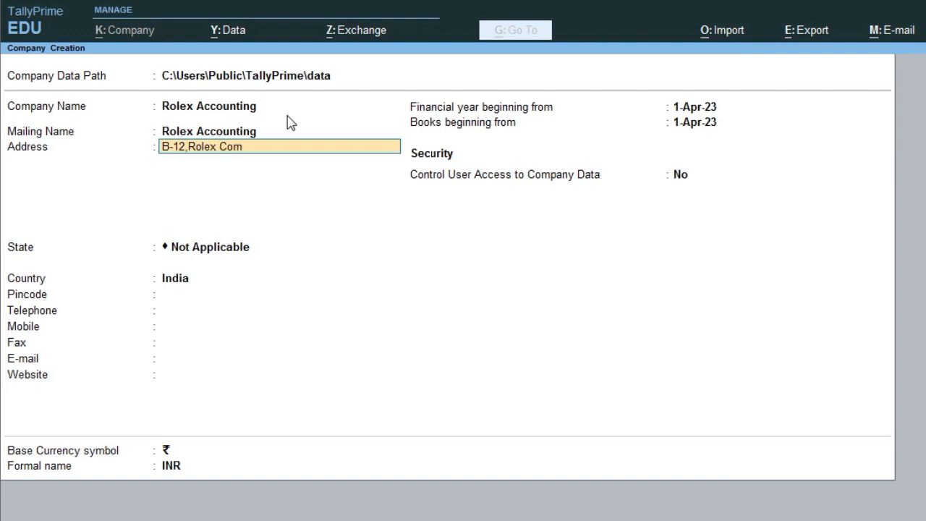
pyautogui.press('Return')
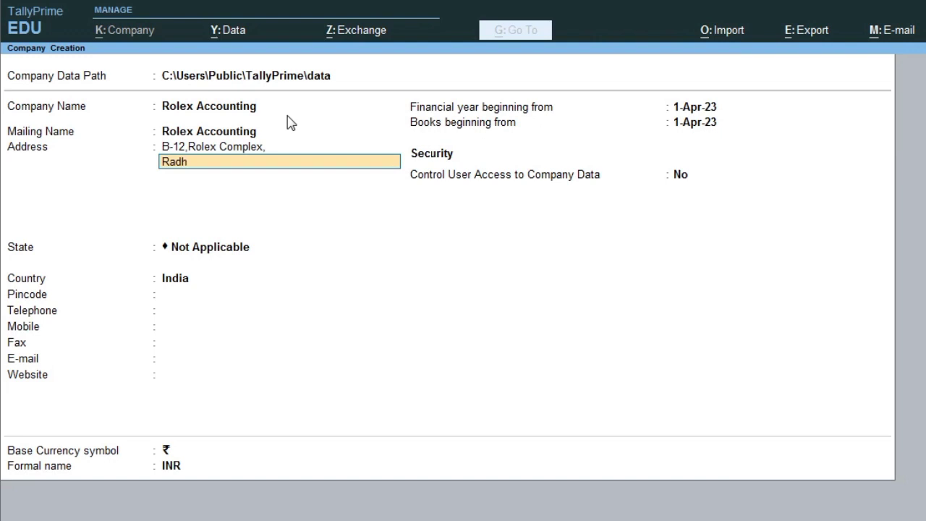
pyautogui.press('Return')
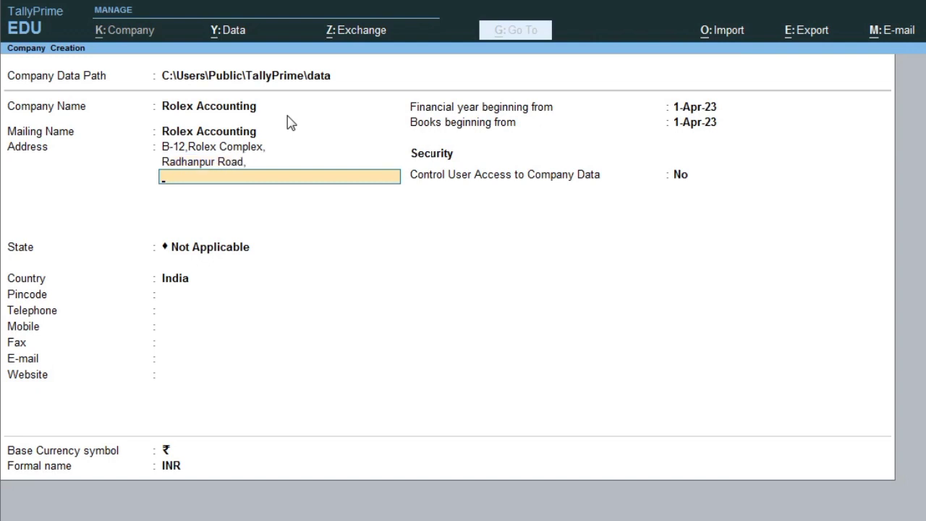
pyautogui.press('Return')
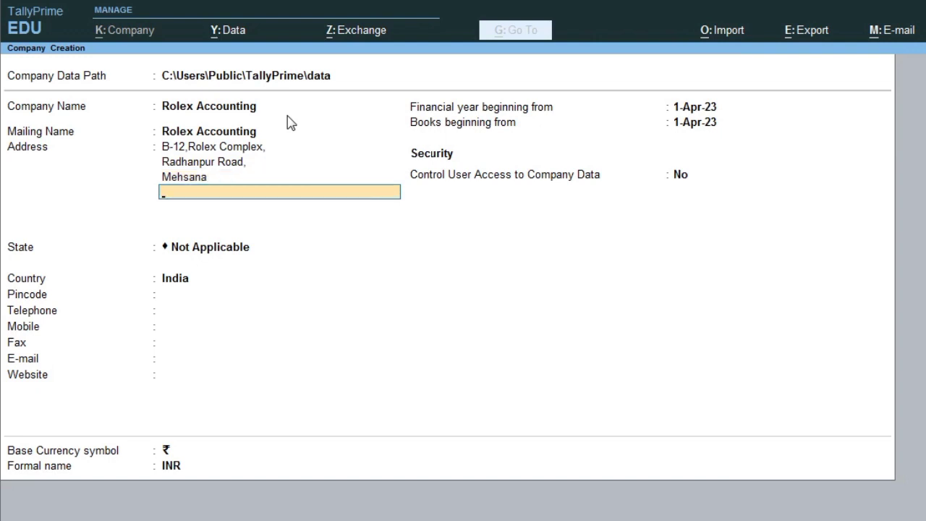
pyautogui.press('Return')
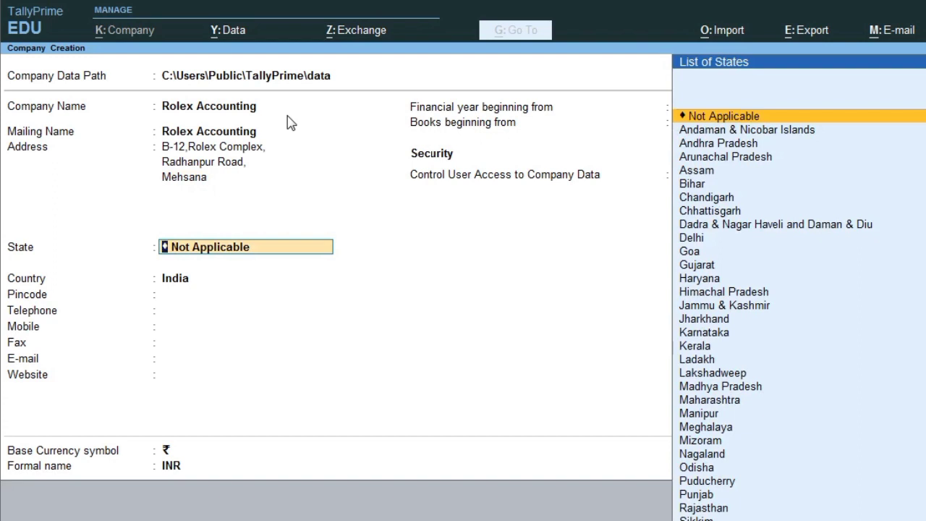
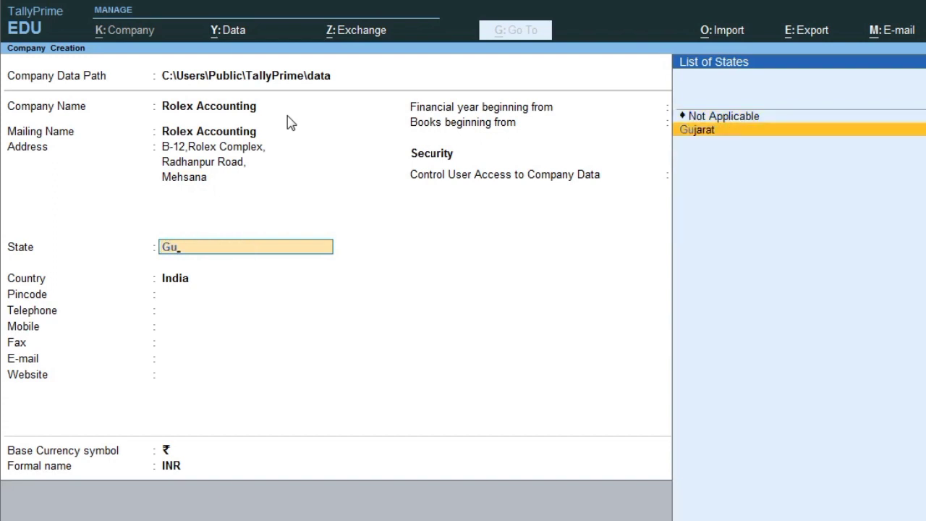
# Step: Set state Gujarat and pincode 384001, enter the telephone and mobile numbers, and leave Fax blank
pyautogui.press('Return')
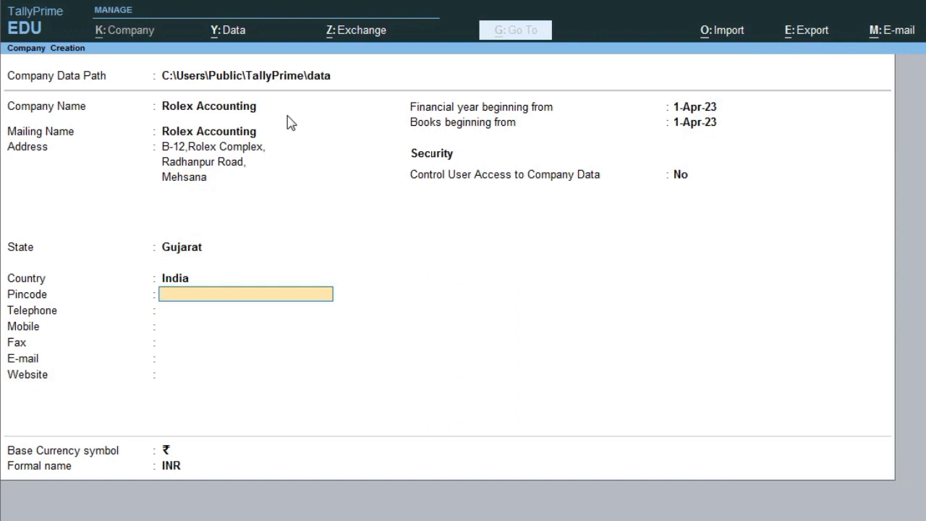
pyautogui.press('Return')
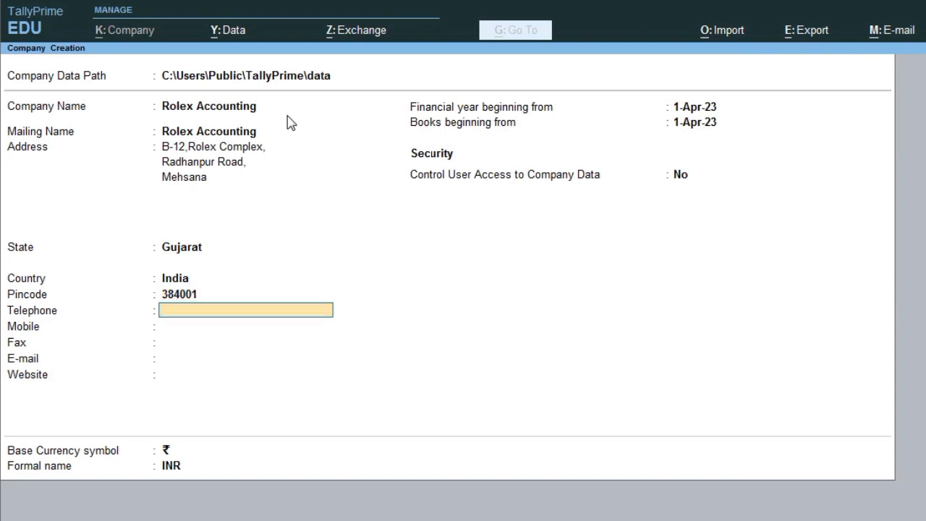
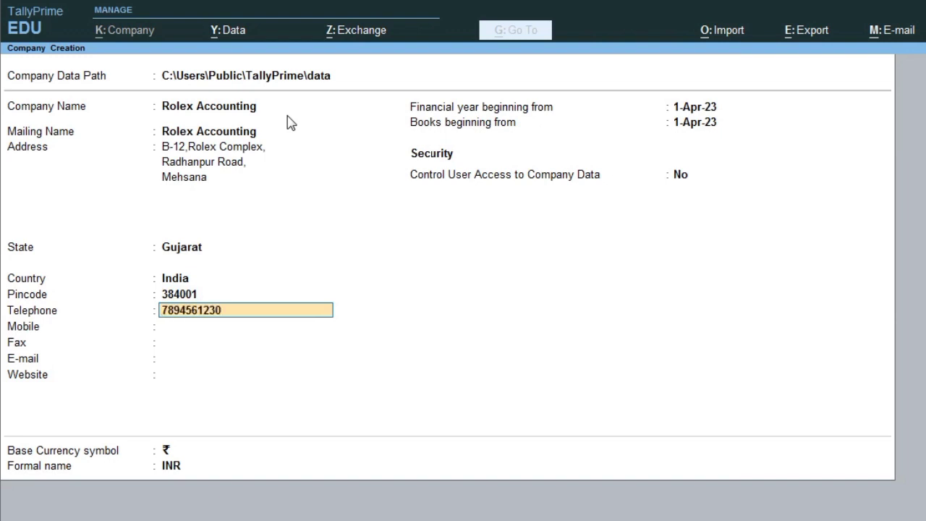
pyautogui.press('Return')
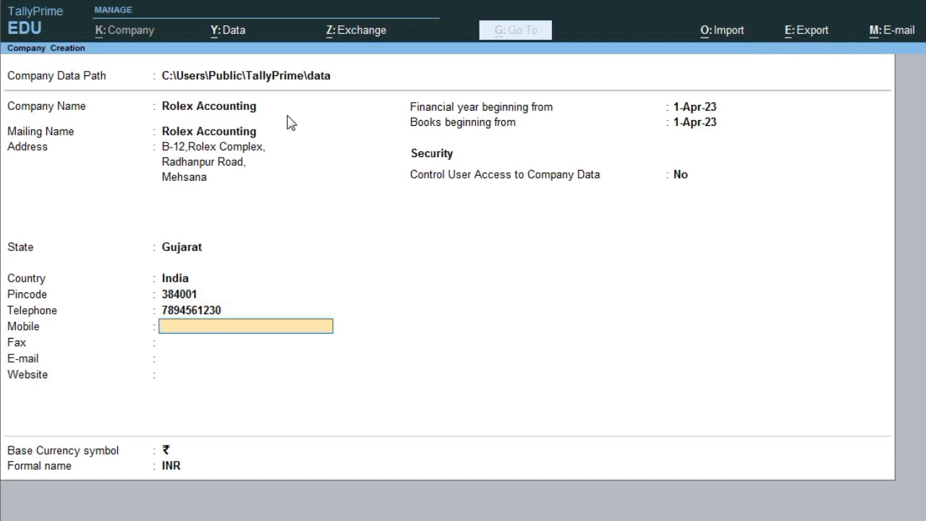
pyautogui.press('Return')
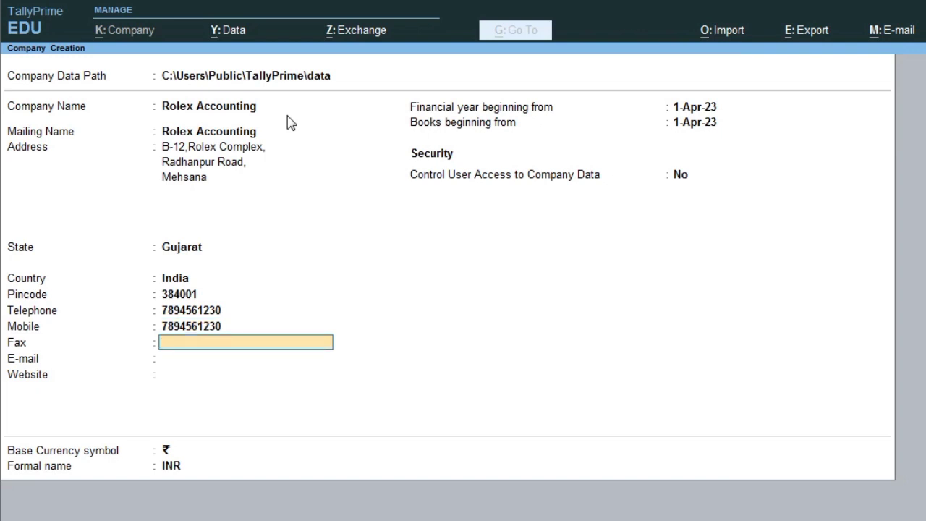
pyautogui.press('Return')
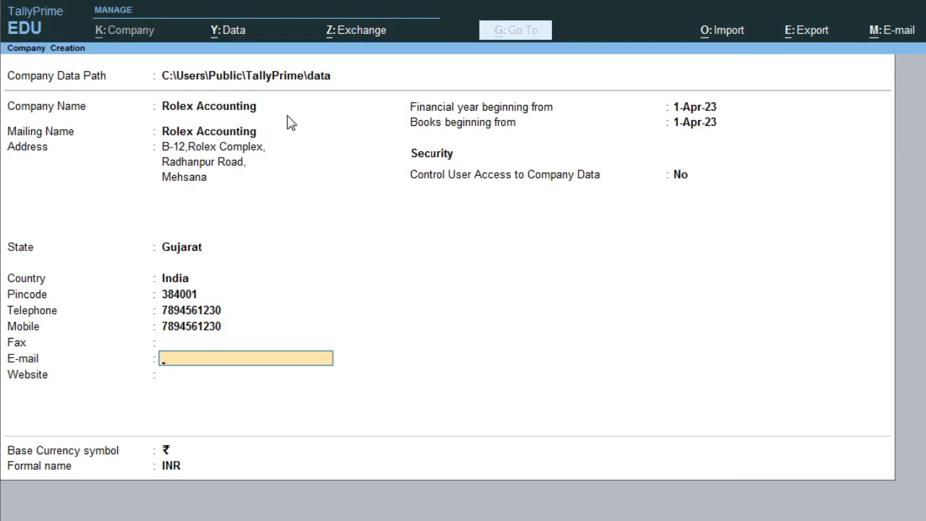
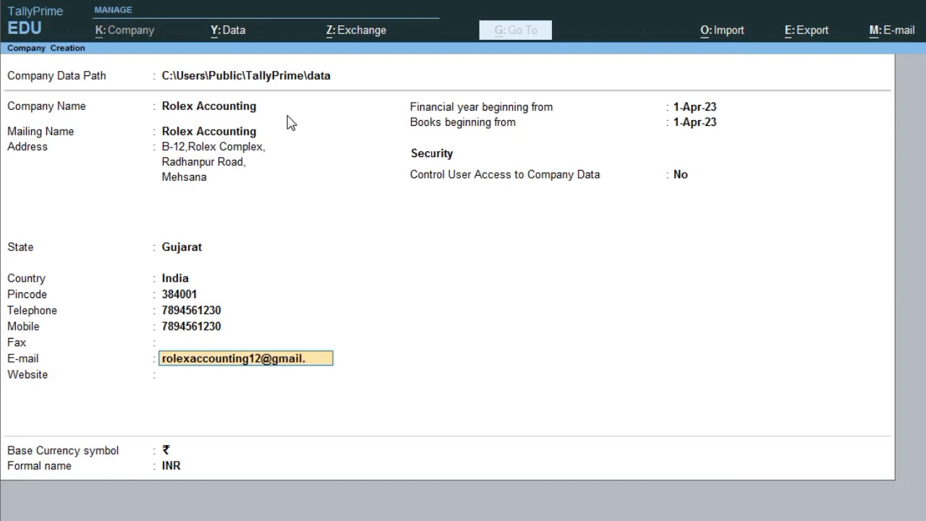
pyautogui.press('Return')
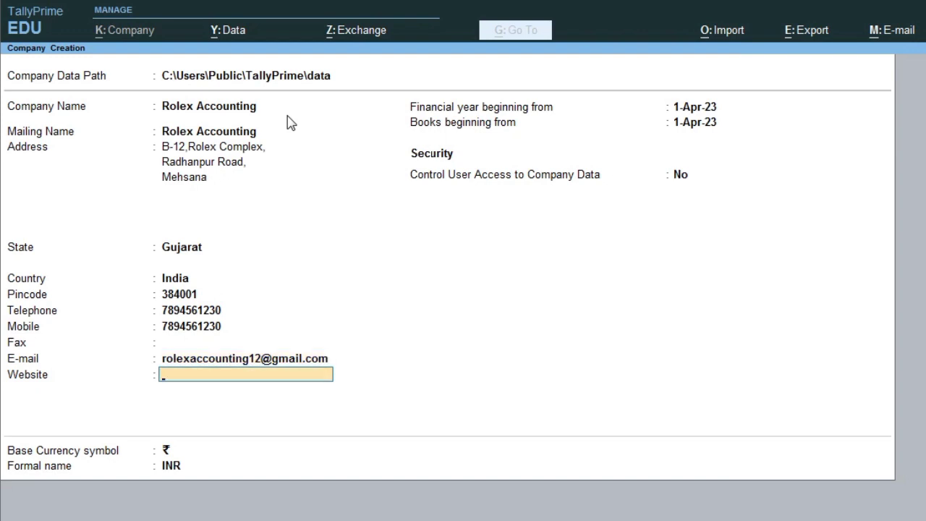
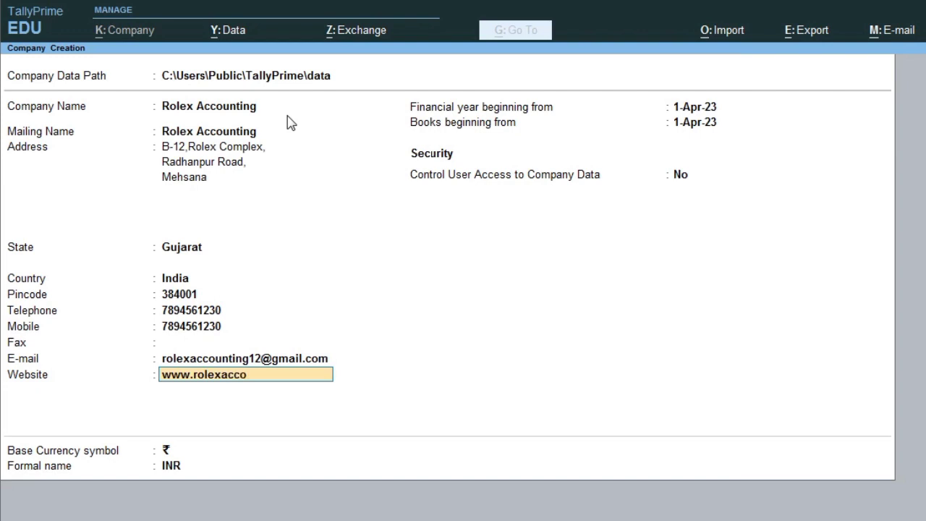
pyautogui.press('Return')
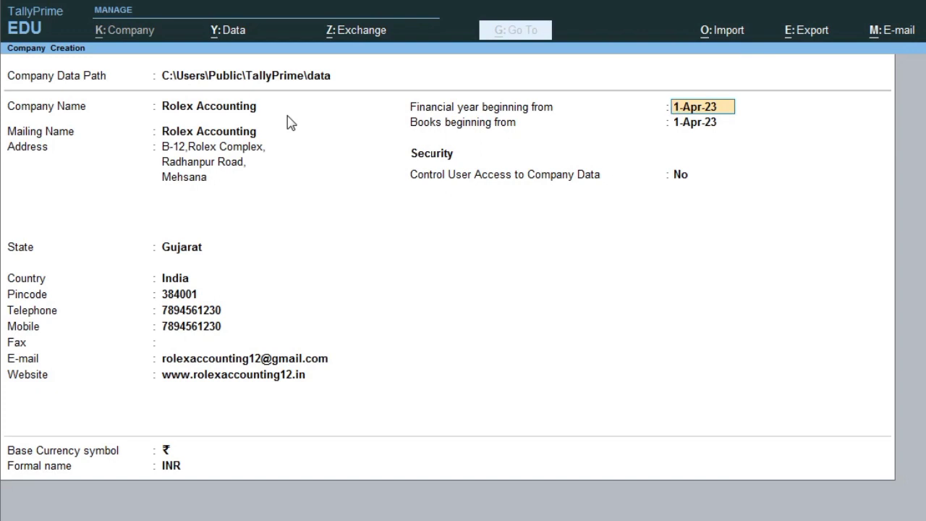
# Step: Set the financial year and books beginning date to 1-Apr-22
pyautogui.write('1-')
pyautogui.write('4')
pyautogui.write('2022')
pyautogui.press('BackSpace')
pyautogui.press('BackSpace')
pyautogui.press('BackSpace')
pyautogui.press('BackSpace')
pyautogui.write('2022')
pyautogui.press('Return')
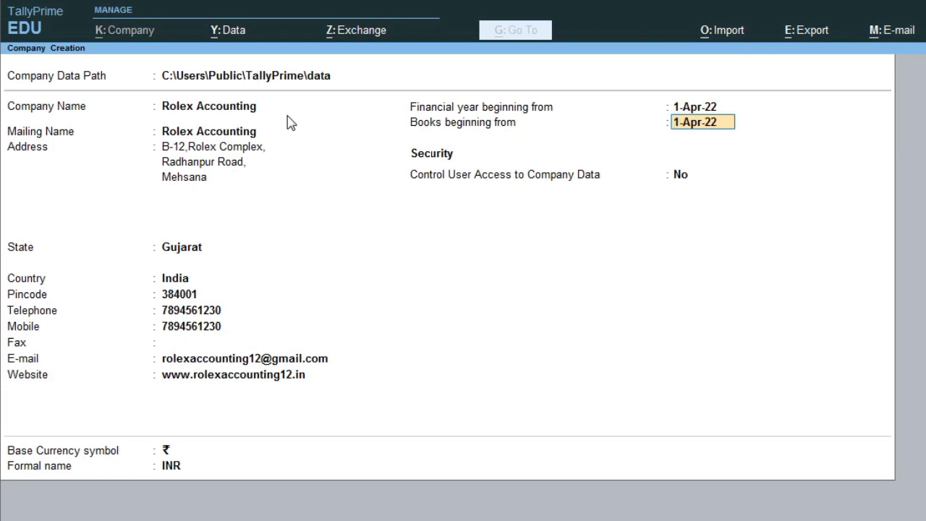
pyautogui.press('Return')
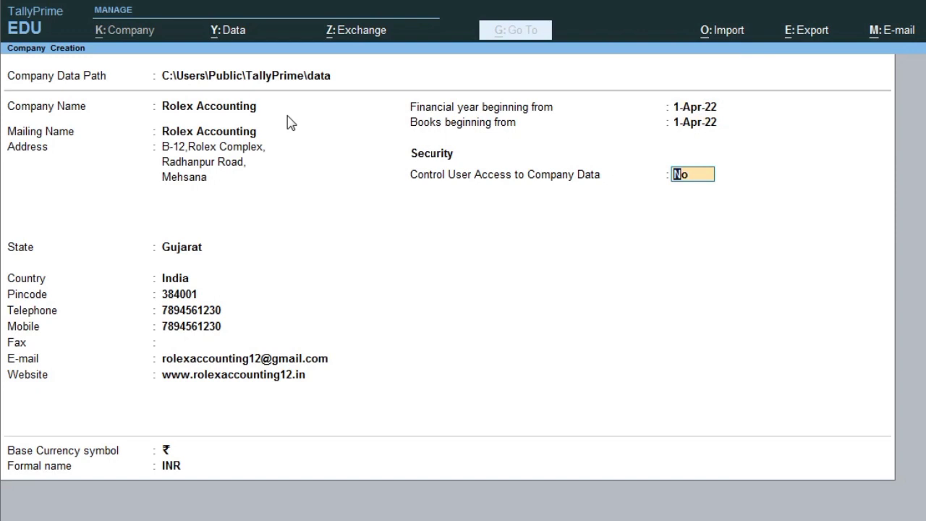
# Step: Accept the remaining defaults and save Rolex Accounting as a new company
pyautogui.press('Return')
pyautogui.press('Return')
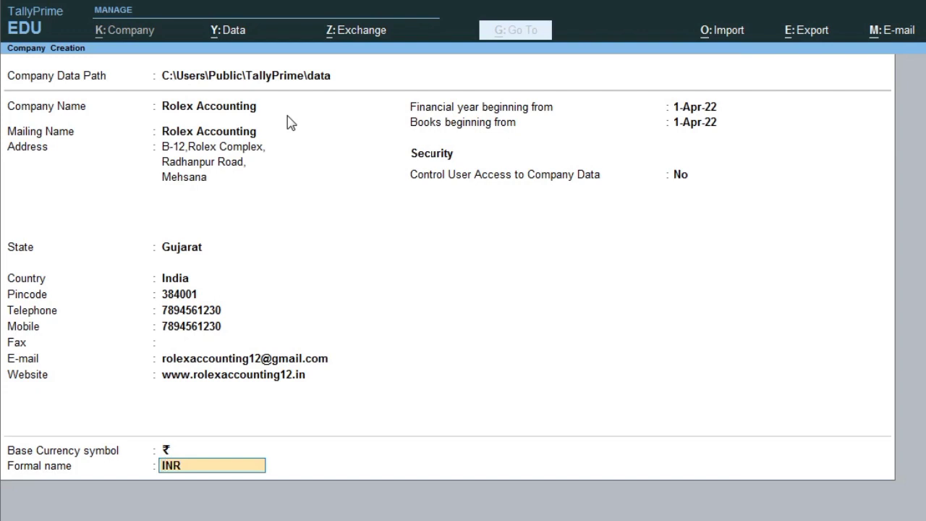
pyautogui.press('Return')
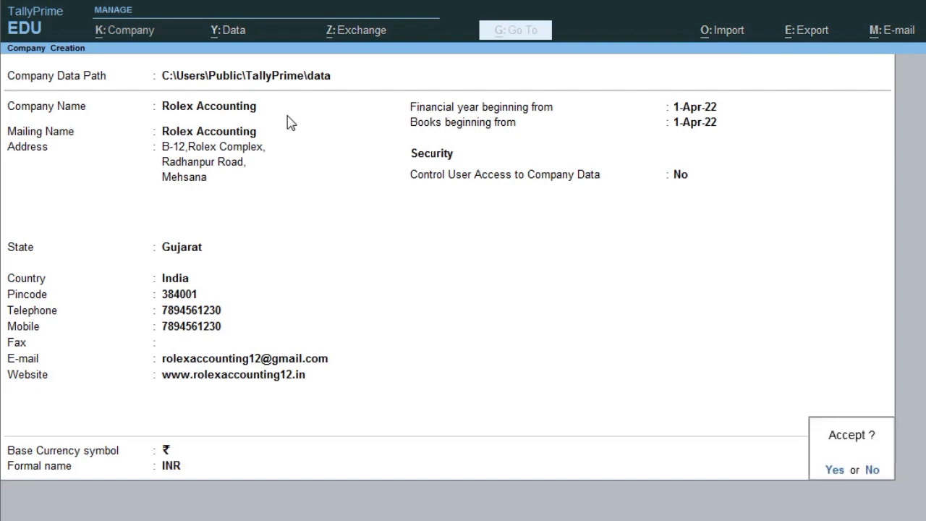
pyautogui.press('Return')
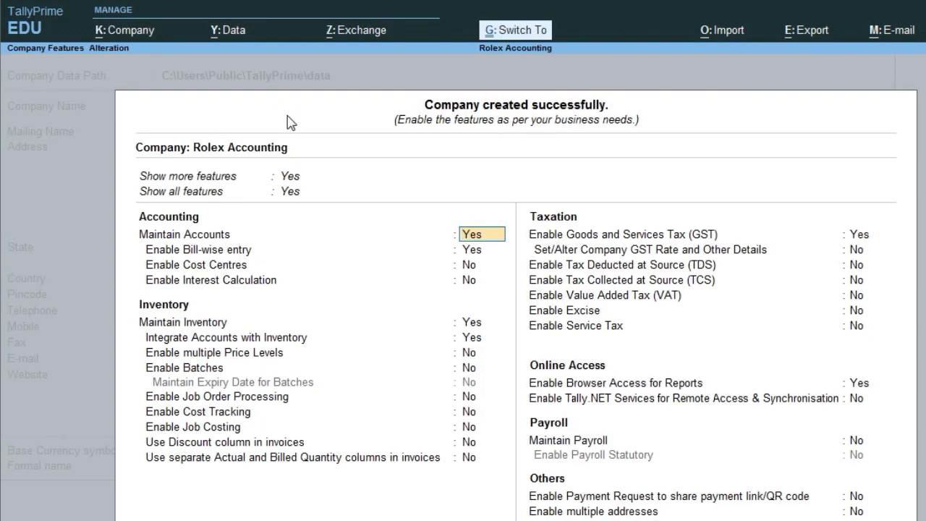
# Step: Leave Company Features unchanged and return to the Gateway of Tally
pyautogui.hotkey('ctrl', 'a')
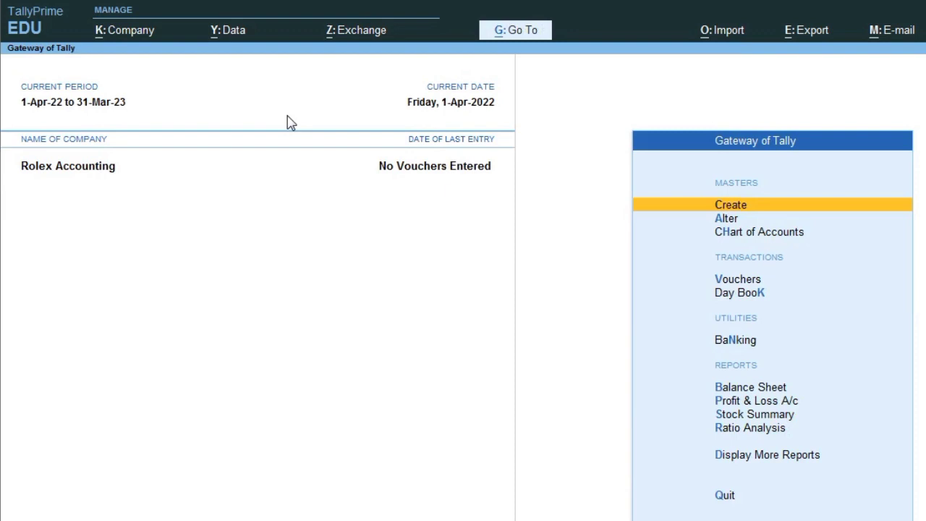
pyautogui.hotkey('alt', 'k')
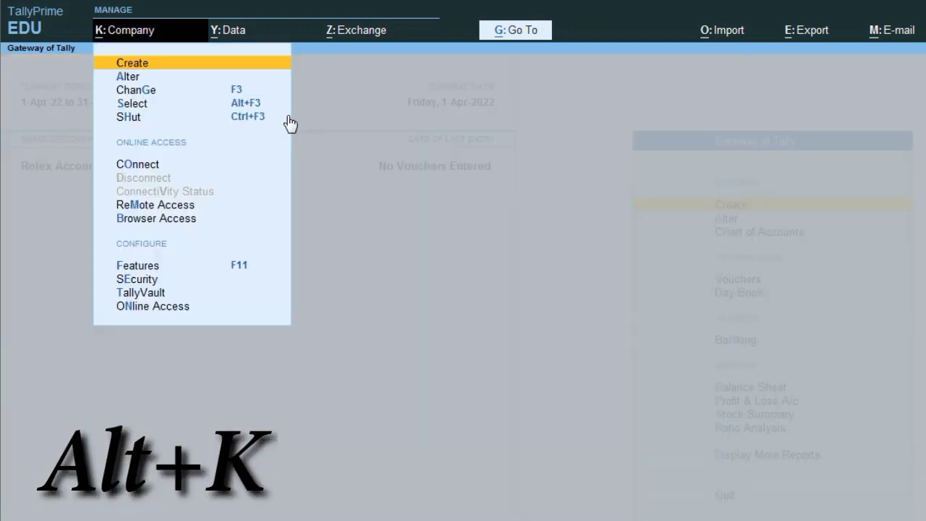
pyautogui.press('Down')
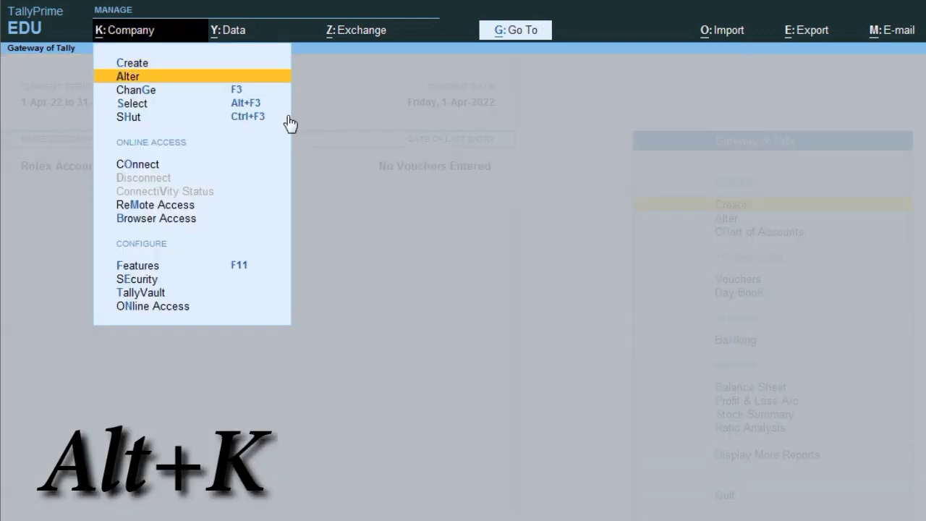
pyautogui.press('Return')
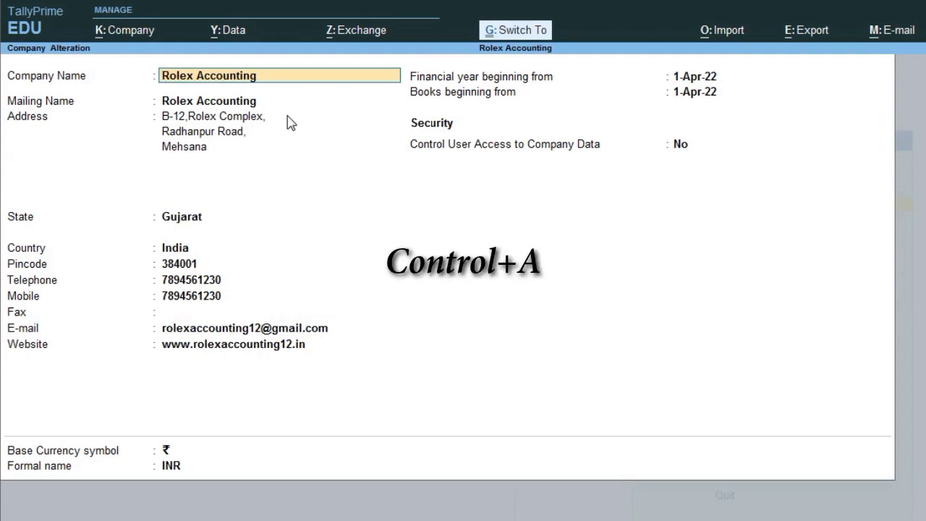
pyautogui.hotkey('ctrl', 'a')
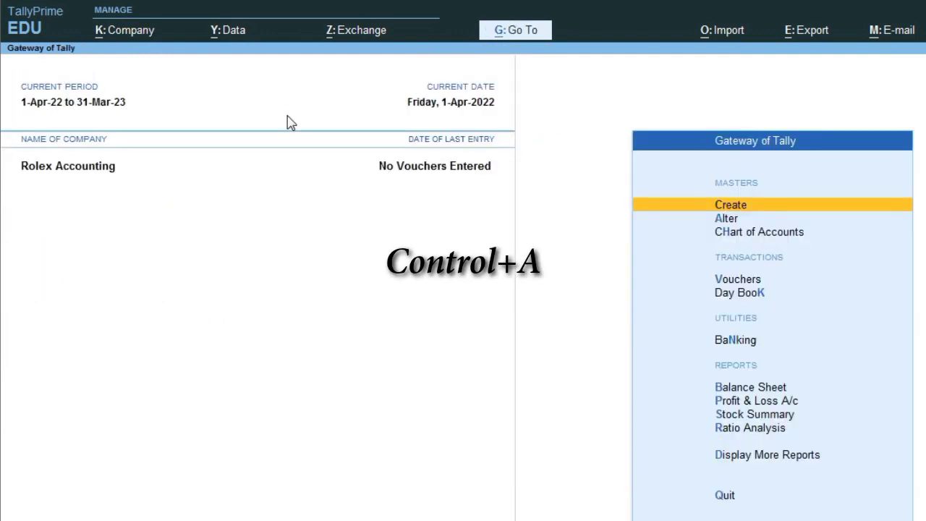